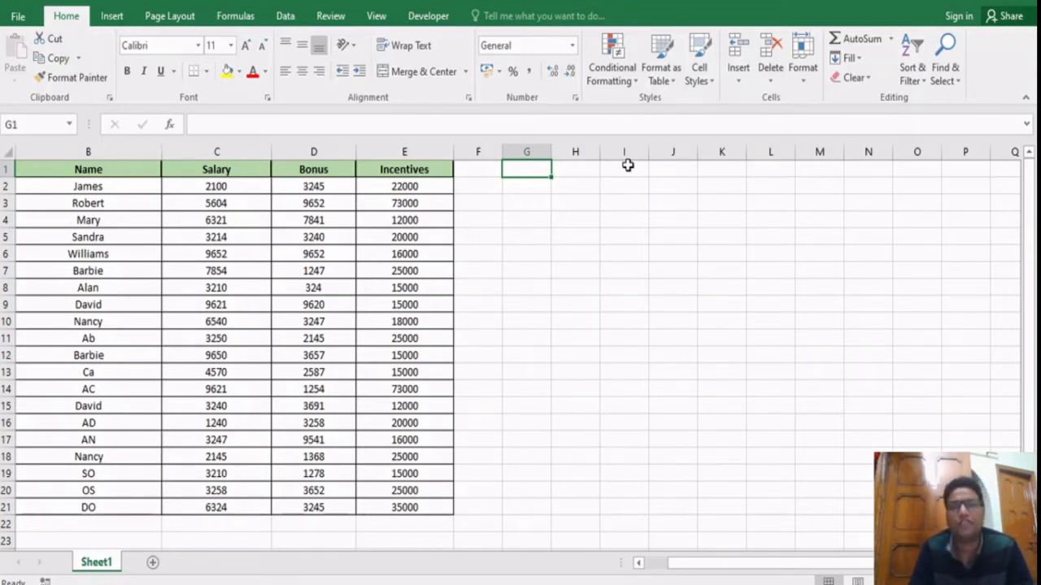
left_click_drag(96, 167, 429, 505)
left_click(501, 300)
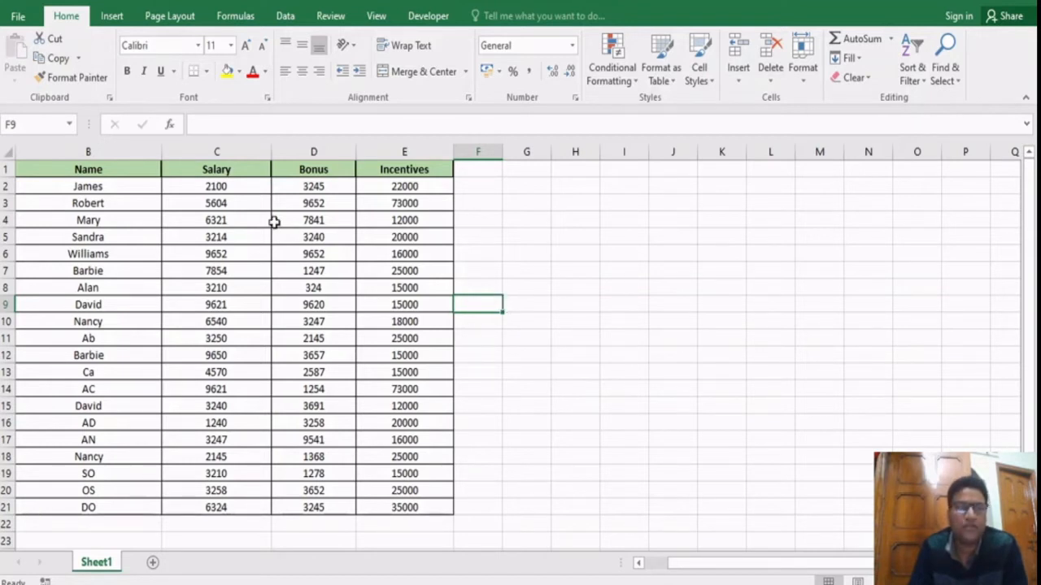
Start a line sparkline and set its data range to C2:E2, James's salary, bonus and incentives
left_click(111, 16)
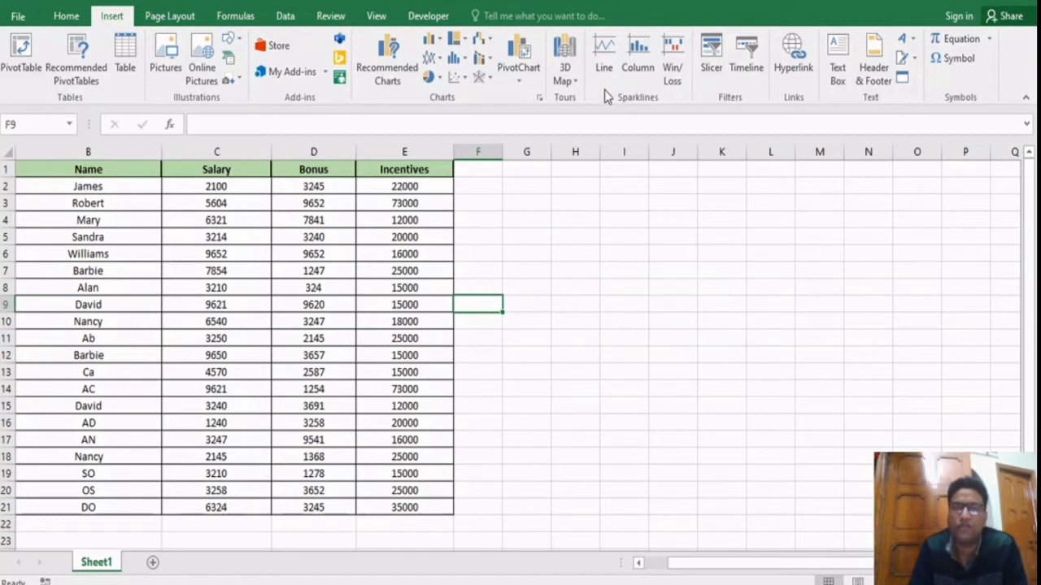
left_click(604, 54)
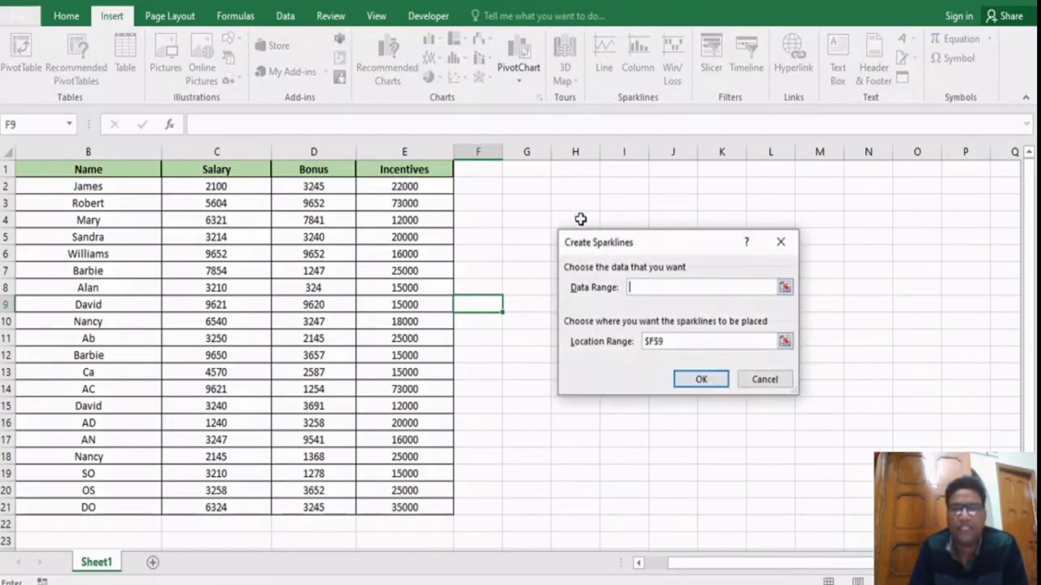
left_click_drag(701, 244, 415, 239)
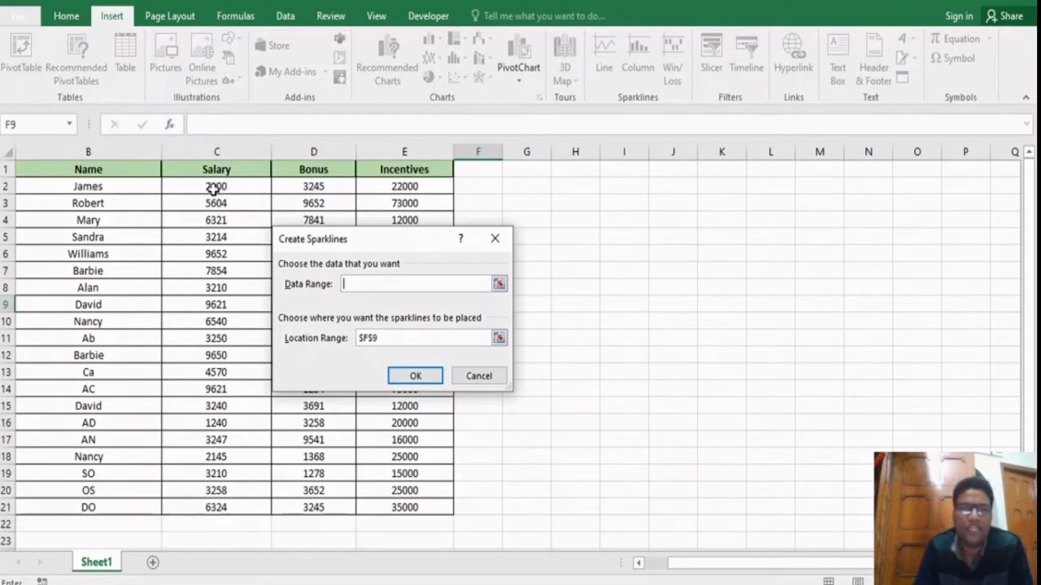
left_click_drag(216, 189, 400, 186)
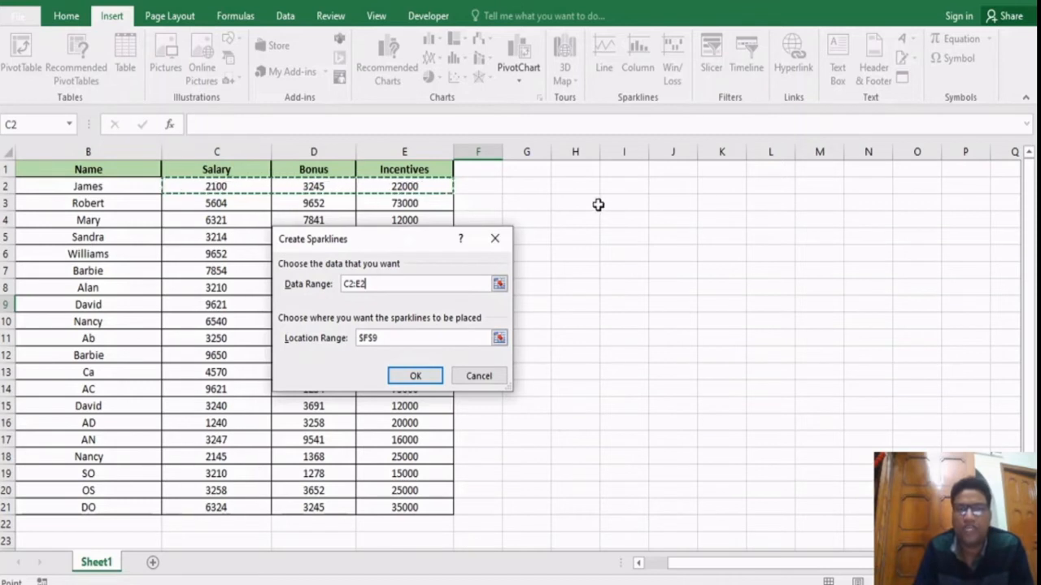
left_click(525, 184)
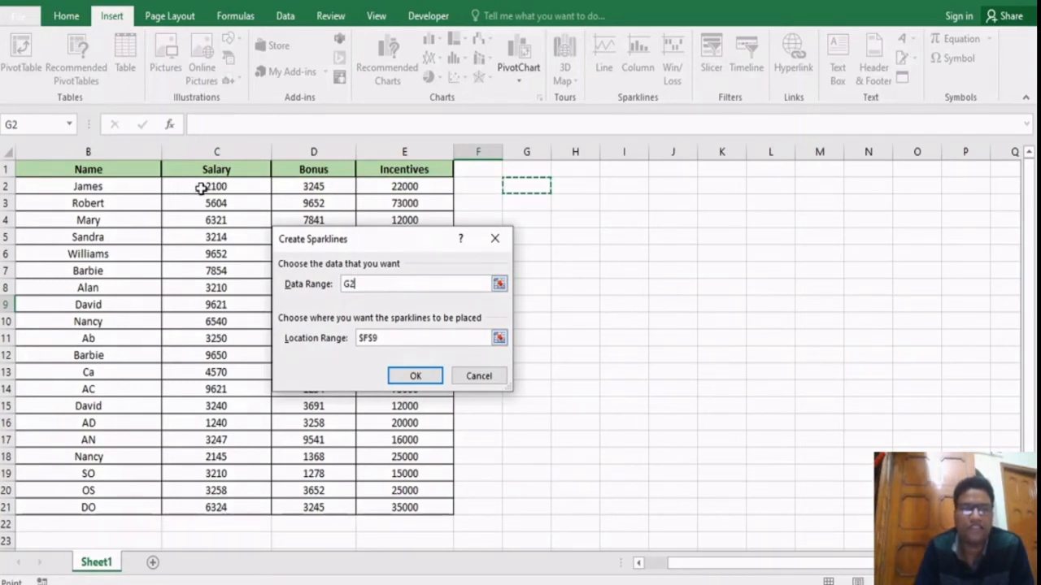
left_click_drag(204, 189, 436, 190)
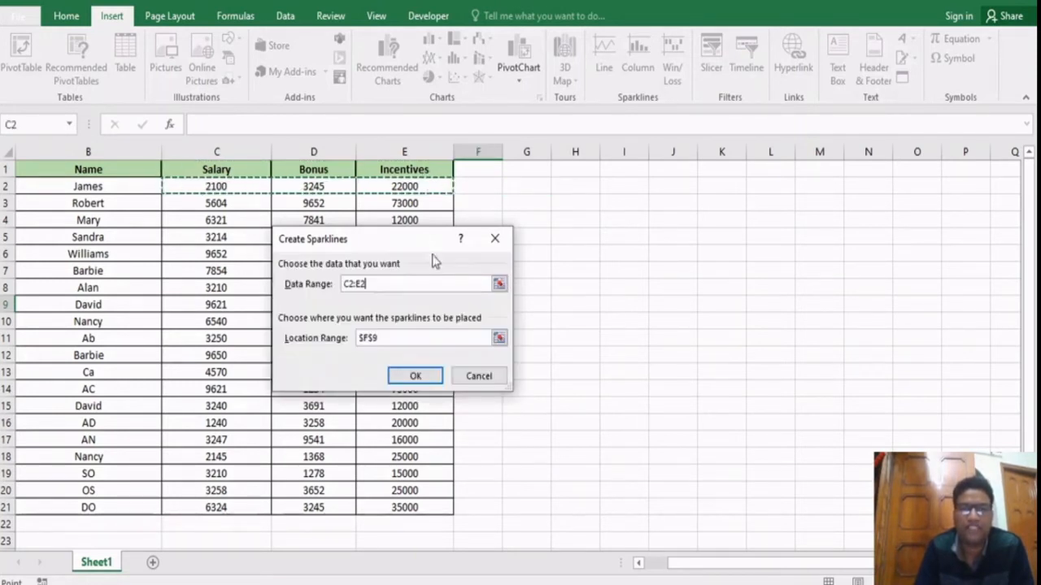
Set the sparkline's location range to $F$2 and create it
left_click(436, 339)
left_click(499, 338)
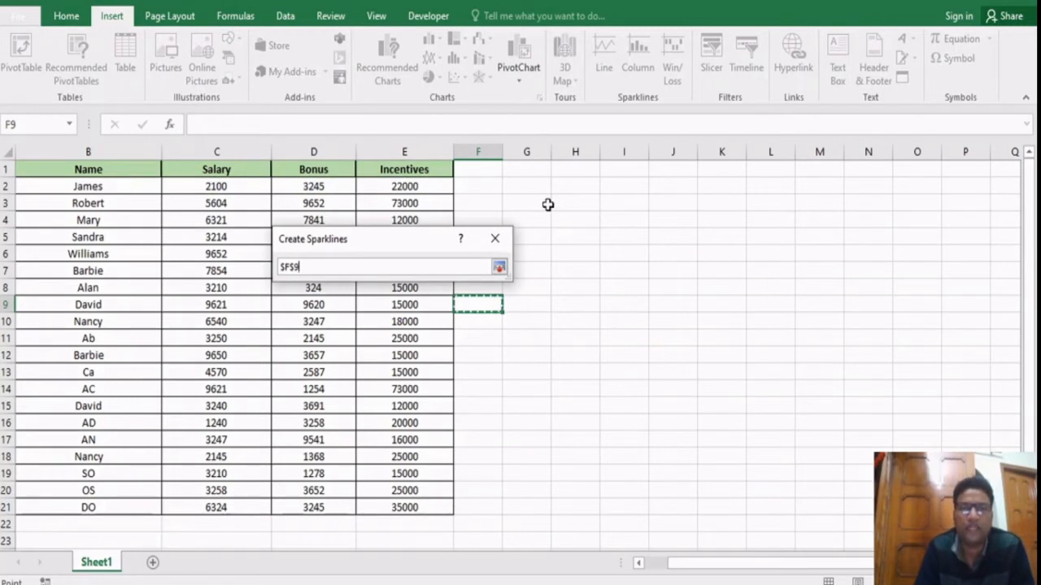
left_click(478, 187)
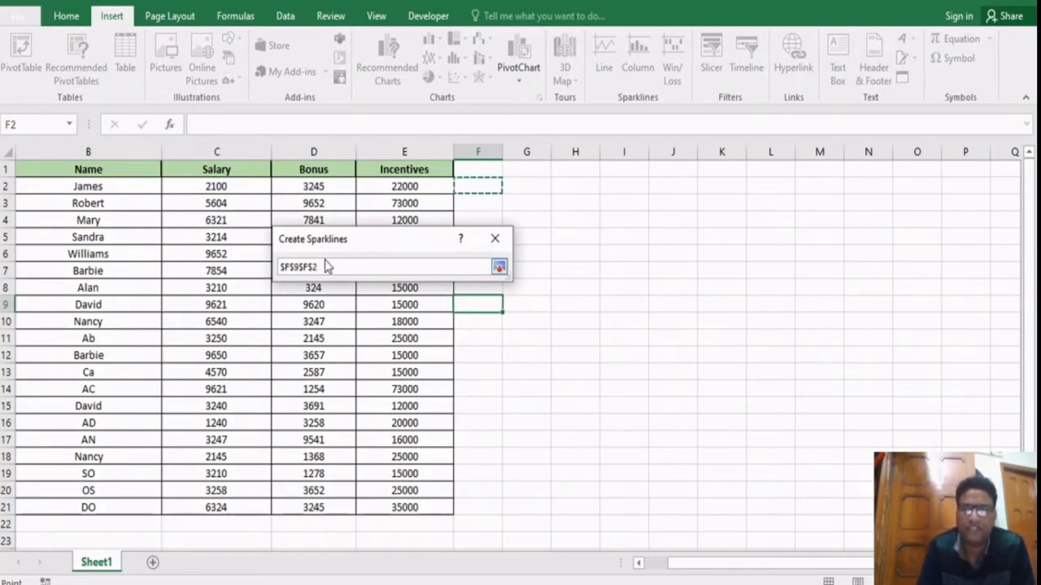
key("BackSpace")
key("BackSpace")
key("BackSpace")
key("BackSpace")
key("BackSpace")
key("BackSpace")
key("BackSpace")
key("BackSpace")
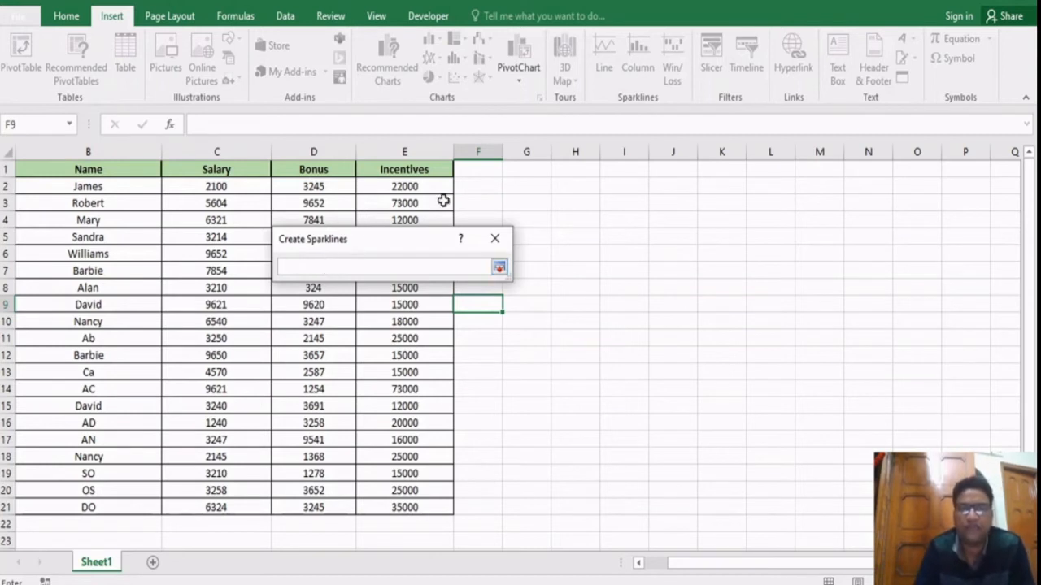
left_click(478, 187)
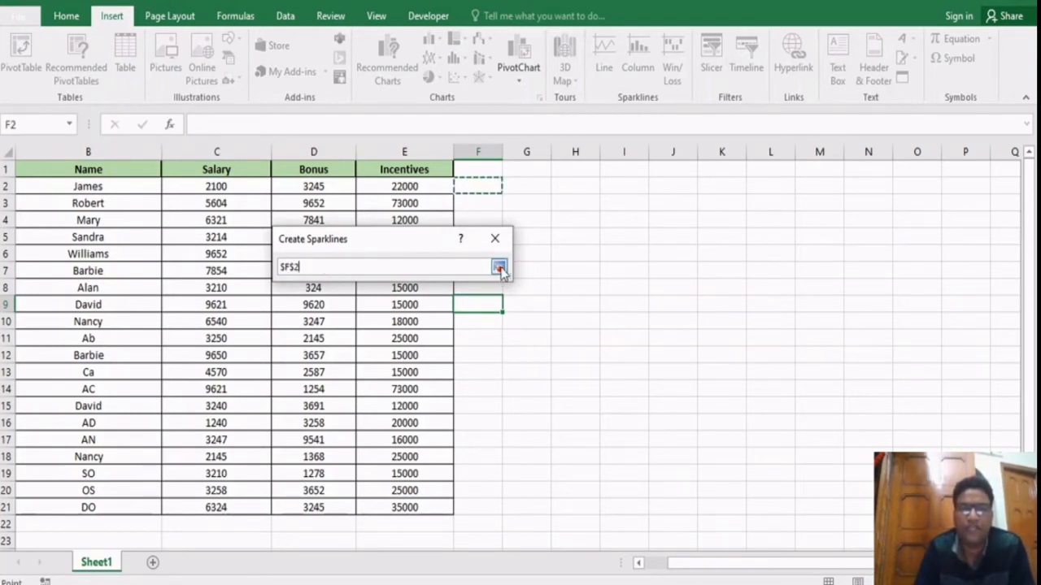
left_click(498, 267)
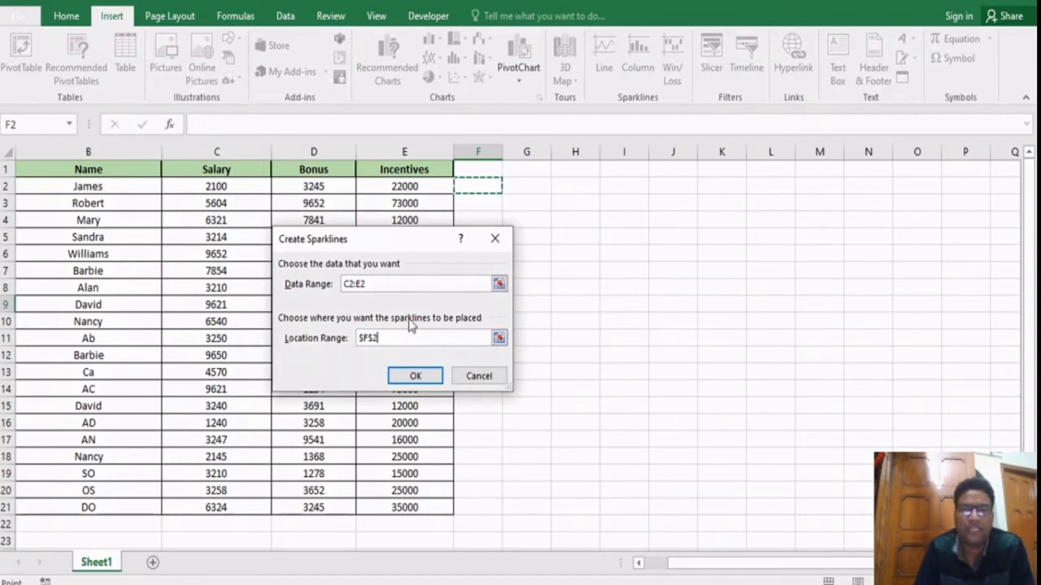
left_click(416, 376)
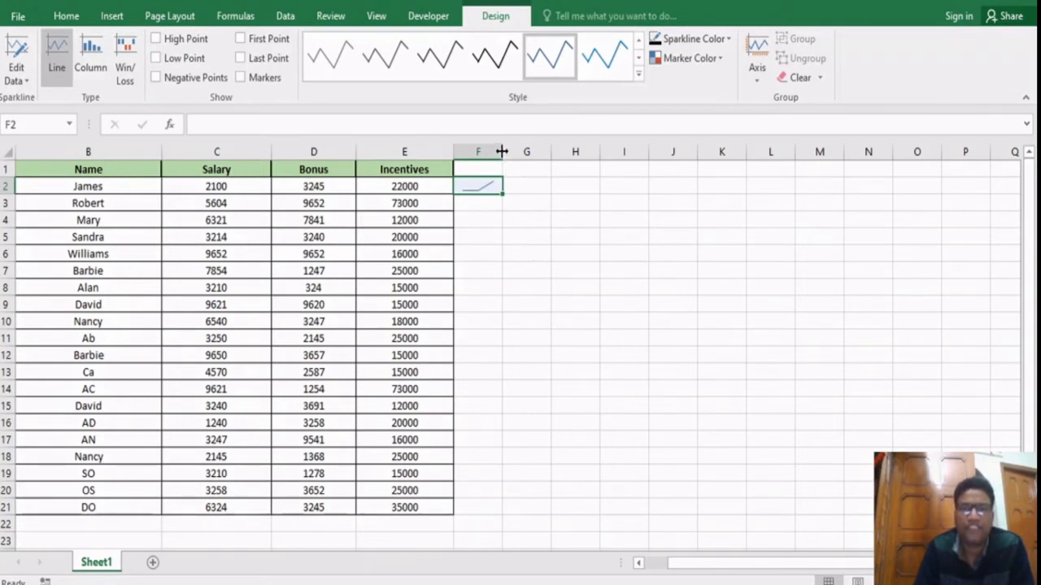
Widen column F and fill the line sparkline from F2 down to F21
left_click_drag(501, 151, 560, 151)
left_click(520, 214)
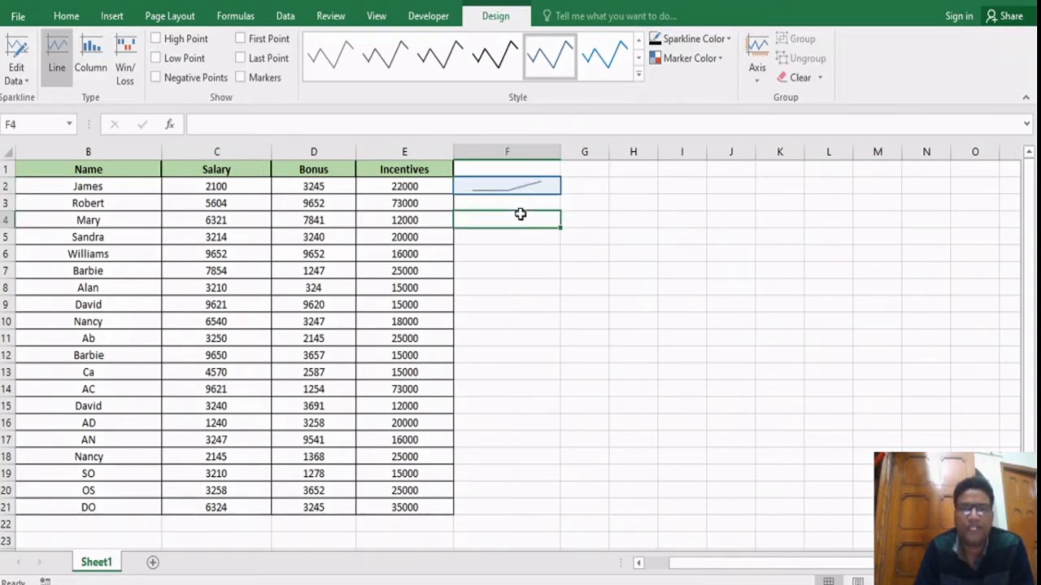
left_click(535, 187)
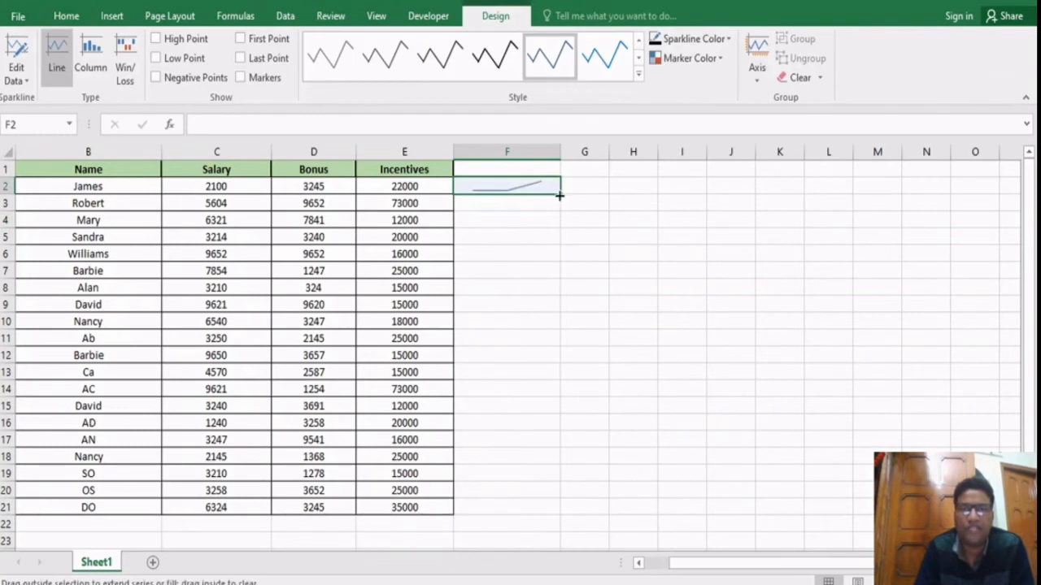
left_click_drag(559, 195, 546, 515)
left_click(623, 344)
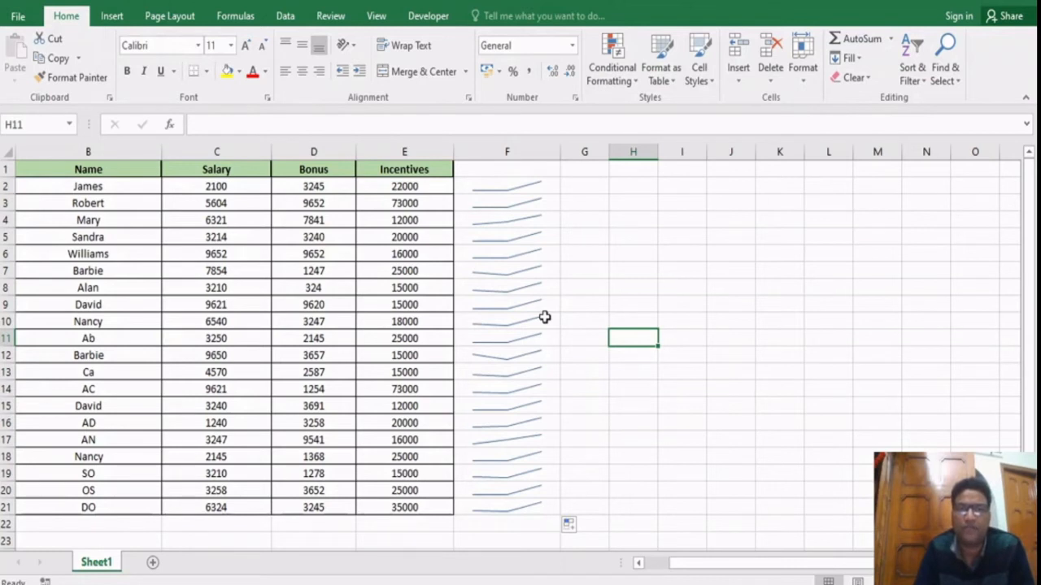
Widen column G and insert a column sparkline in G2 using the data range C2:E2
left_click_drag(609, 152, 699, 153)
left_click(599, 182)
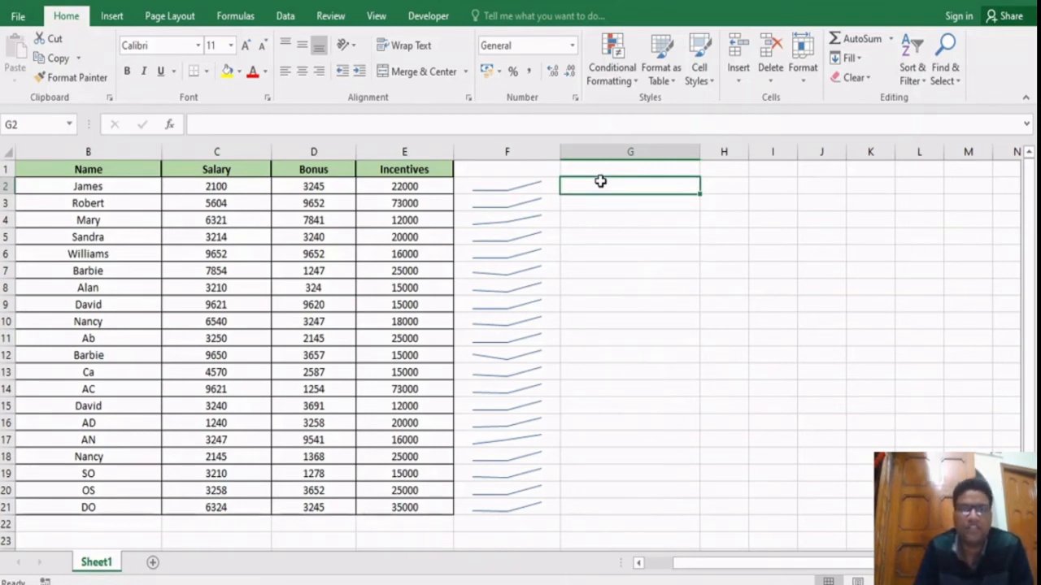
left_click(116, 23)
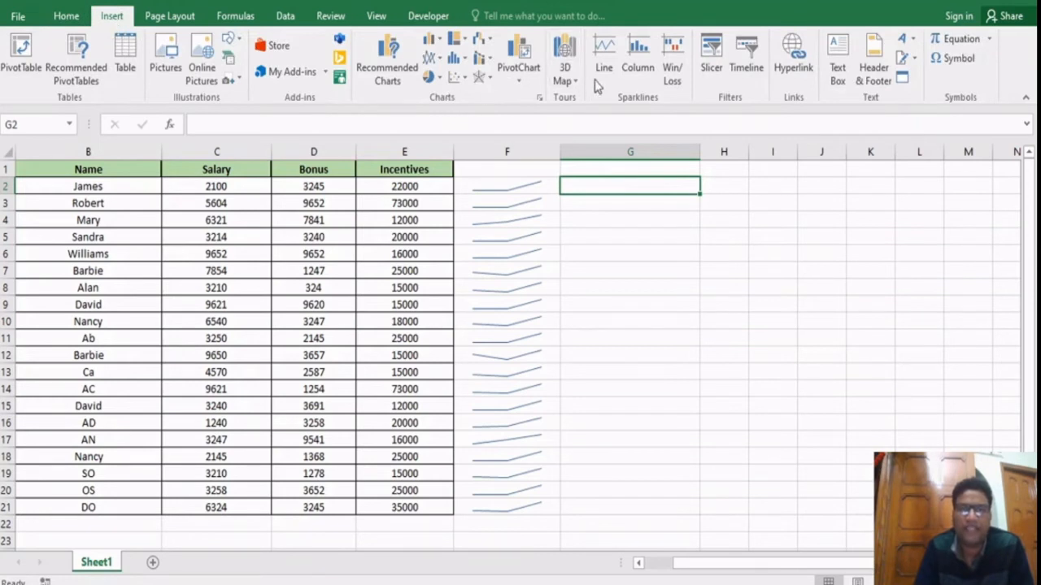
left_click(628, 83)
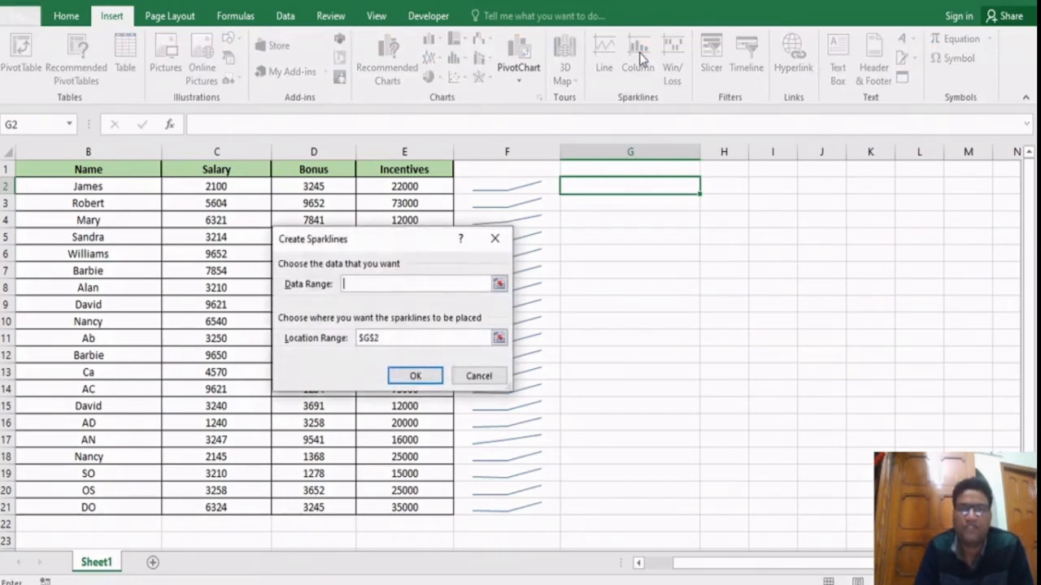
left_click(344, 284)
left_click_drag(230, 184, 397, 189)
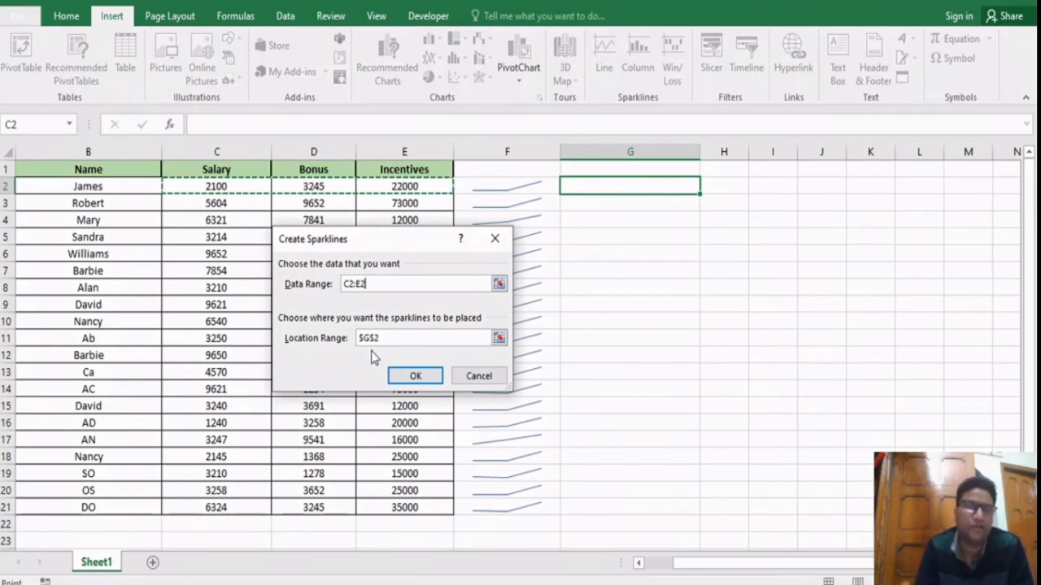
left_click(423, 378)
left_click(653, 234)
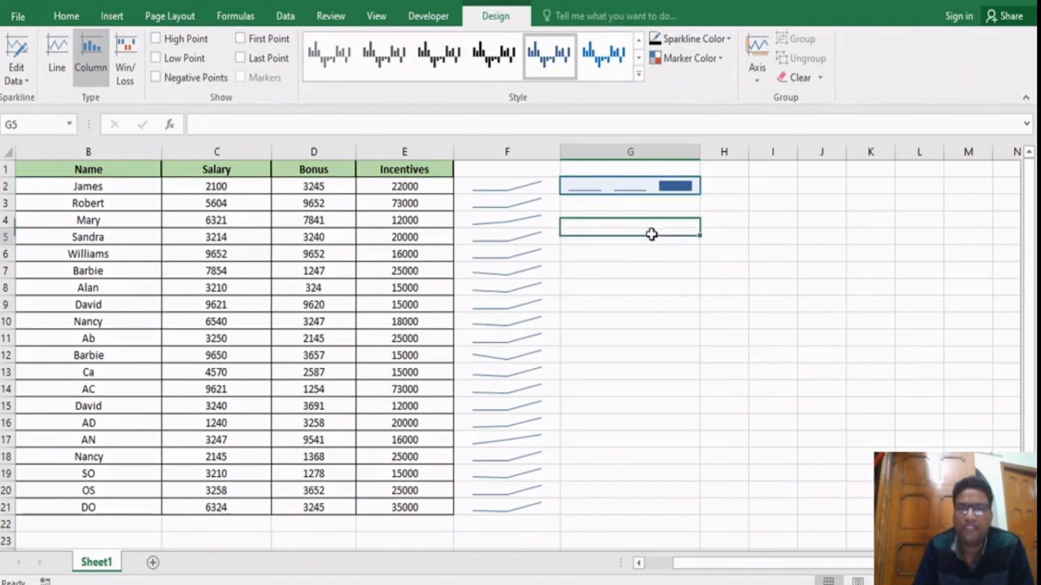
Fill the column sparkline from G2 down to G21
left_click(672, 187)
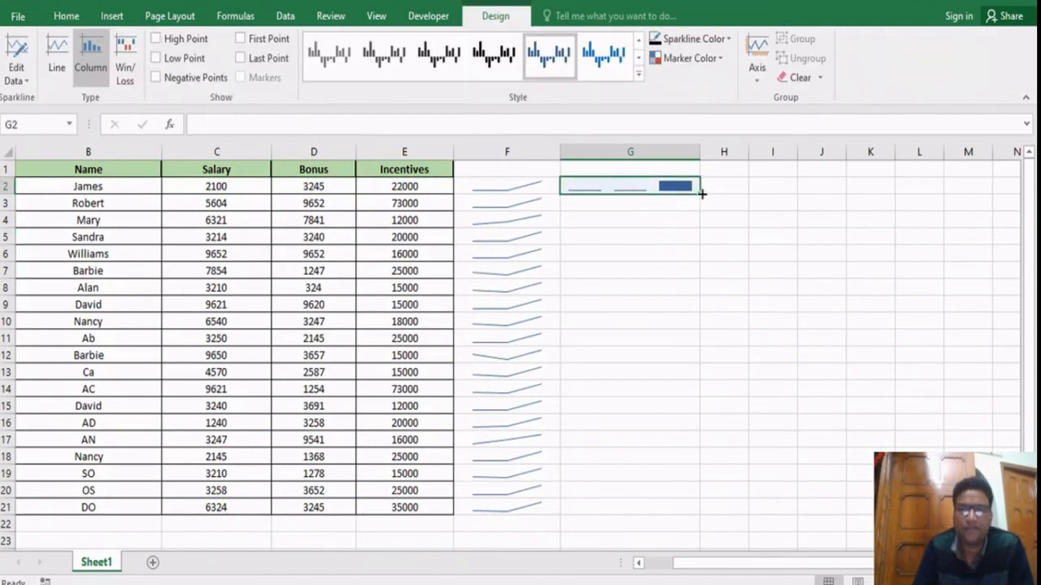
left_click_drag(694, 196, 690, 510)
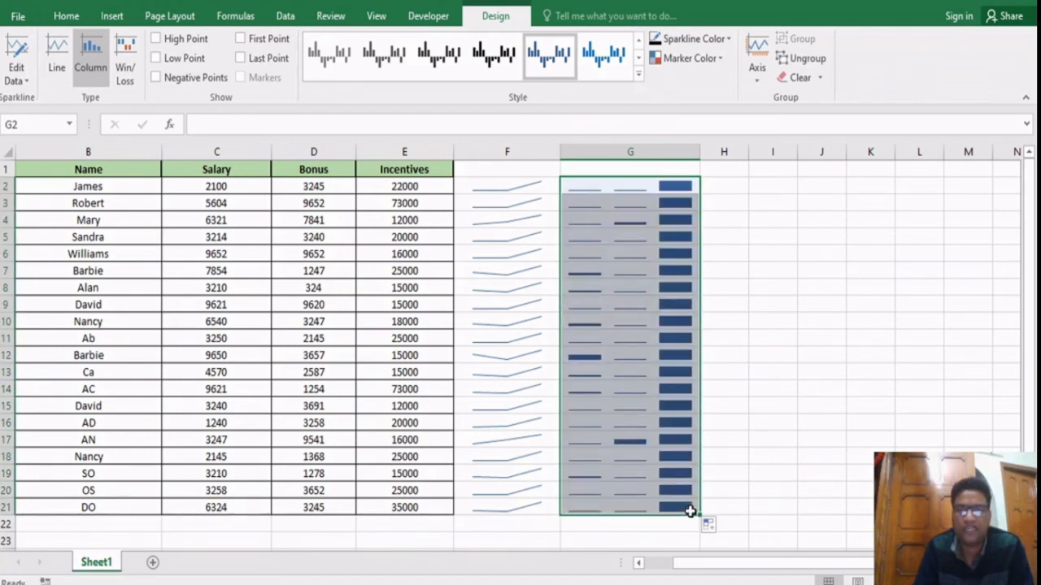
left_click(757, 372)
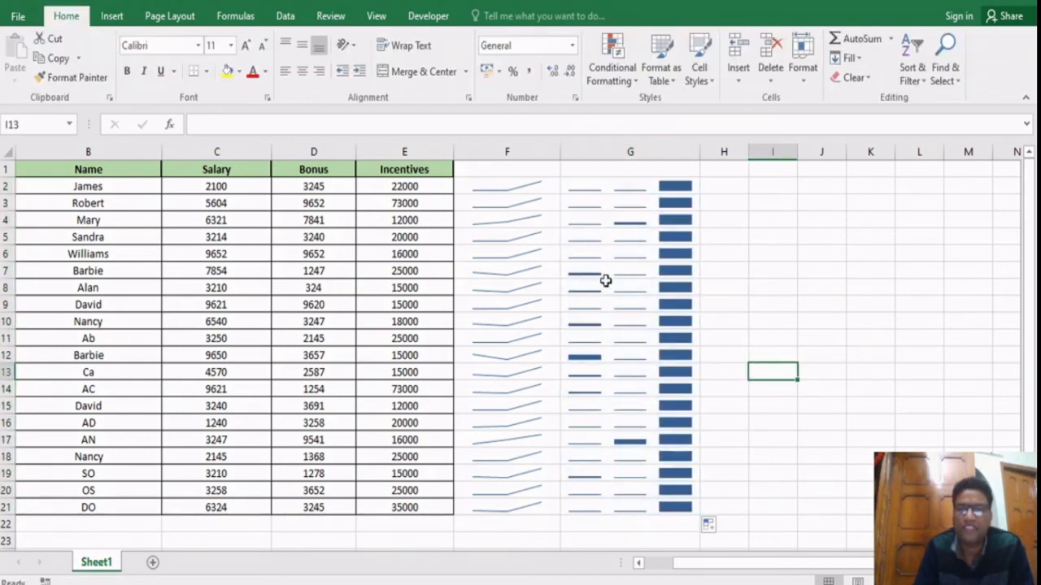